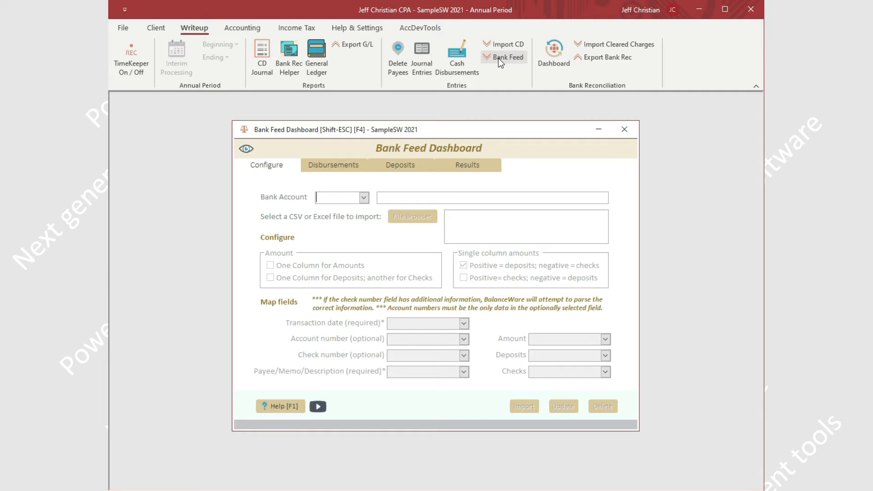
Open jan_bankfeed.csv from the client's documents, review its column layout, and close the file and the document list.
left_click(155, 29)
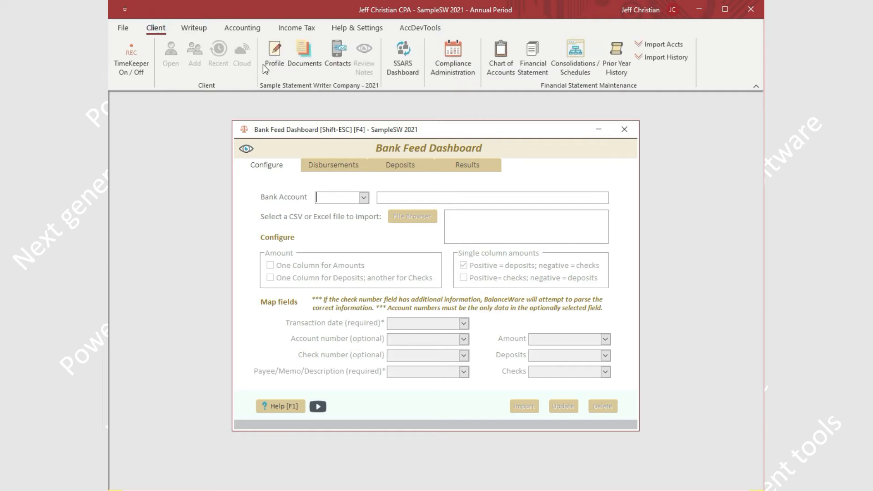
left_click(311, 58)
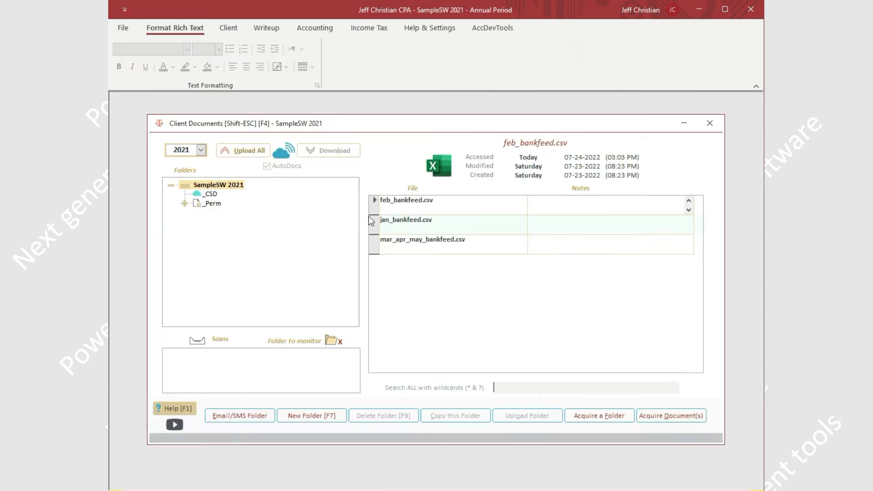
double_click(483, 222)
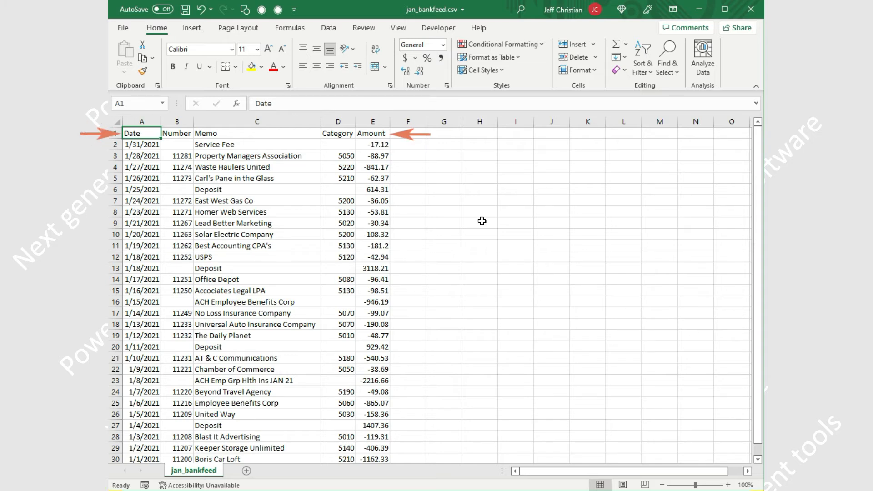
left_click(751, 9)
left_click(454, 267)
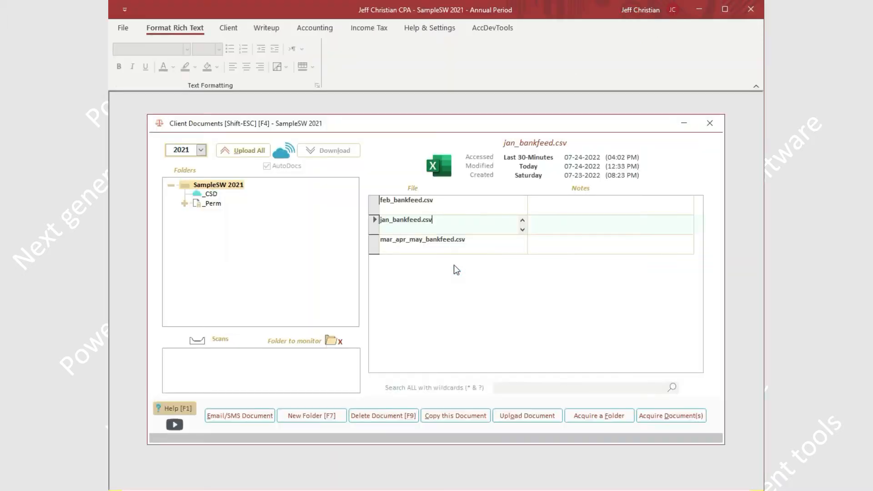
left_click(709, 123)
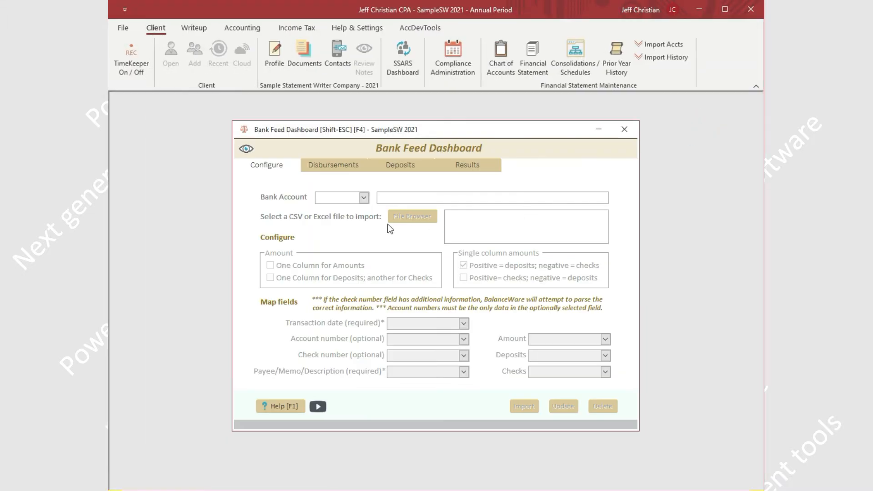
Choose bank account 1010 (Cash in Bank - Commercial Checking) and select jan_bankfeed.csv as the file to import.
left_click(364, 197)
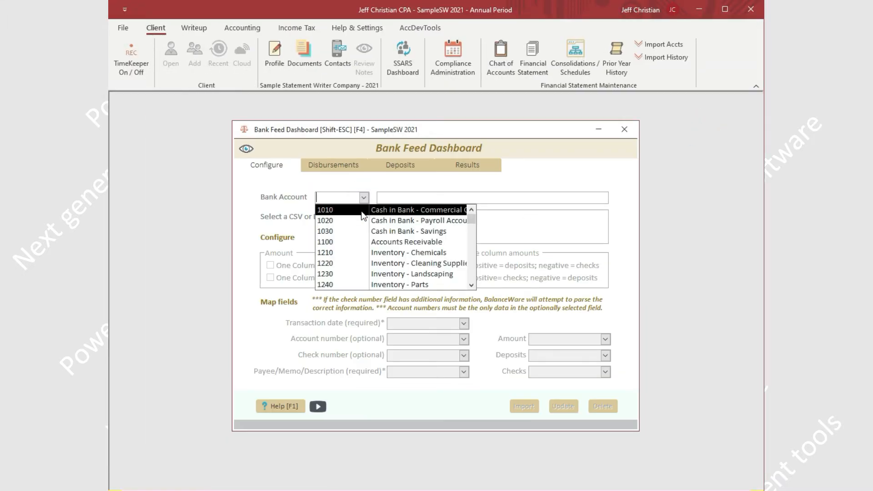
left_click(363, 212)
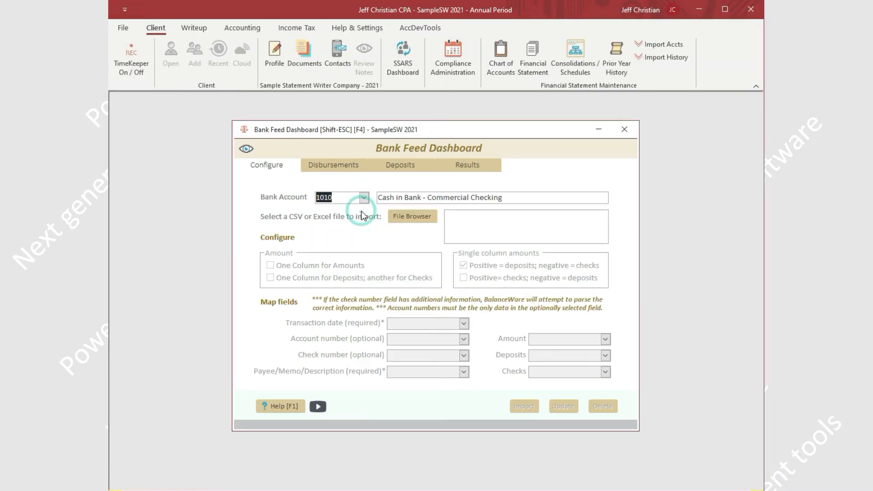
left_click(410, 217)
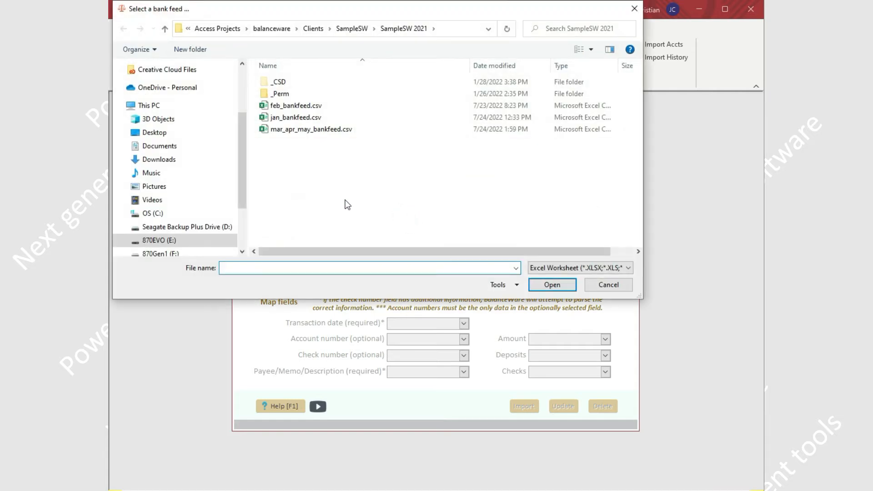
double_click(296, 119)
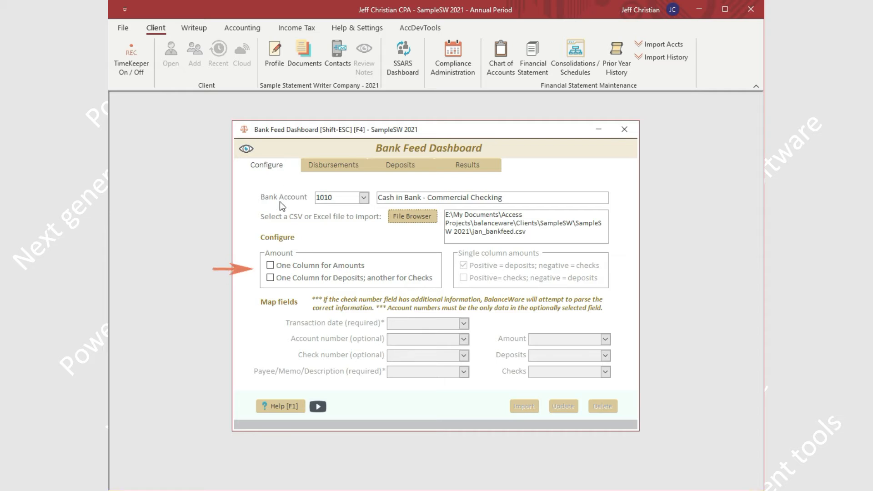
Set the feed to one column for amounts, and map the transaction date to Date and the account number to Category.
left_click(270, 265)
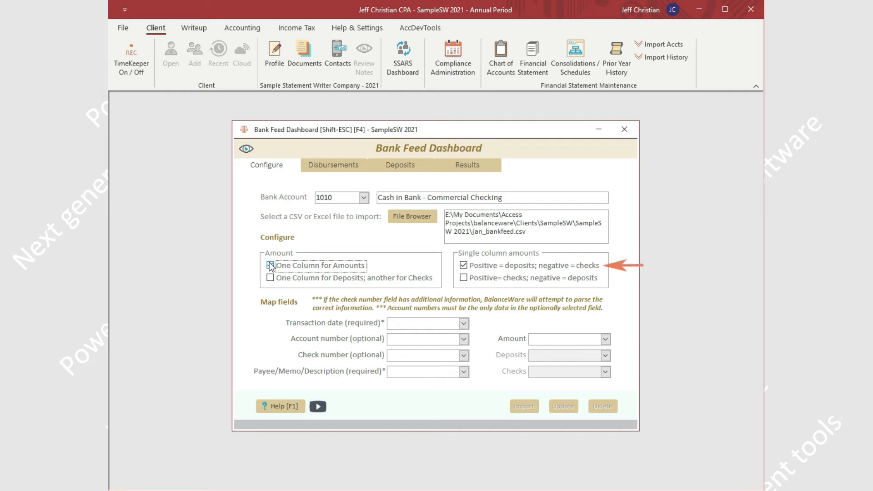
left_click(464, 324)
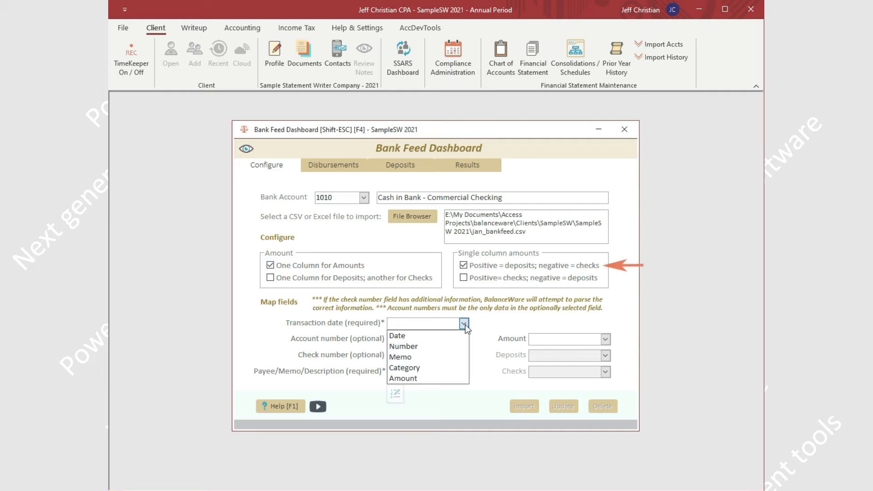
left_click(463, 336)
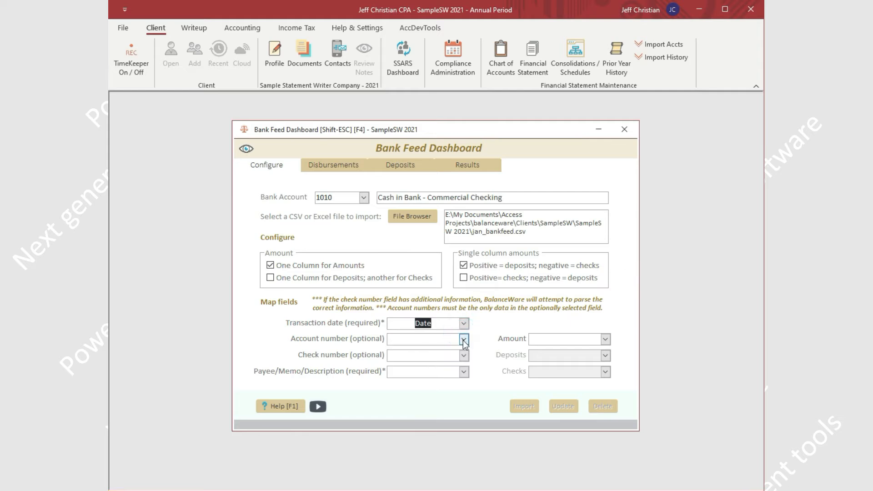
left_click(464, 339)
left_click(440, 385)
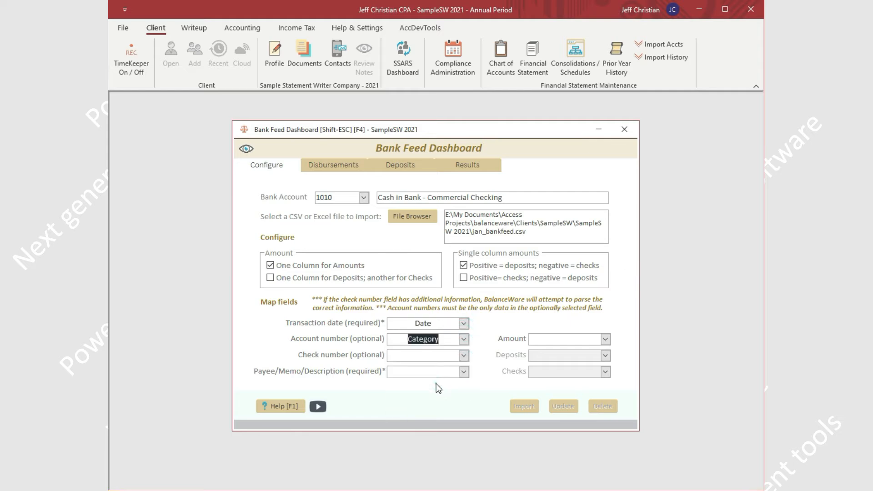
Map the check number to Number, the payee to Memo and the amount to Amount, and import the bank feed.
left_click(464, 356)
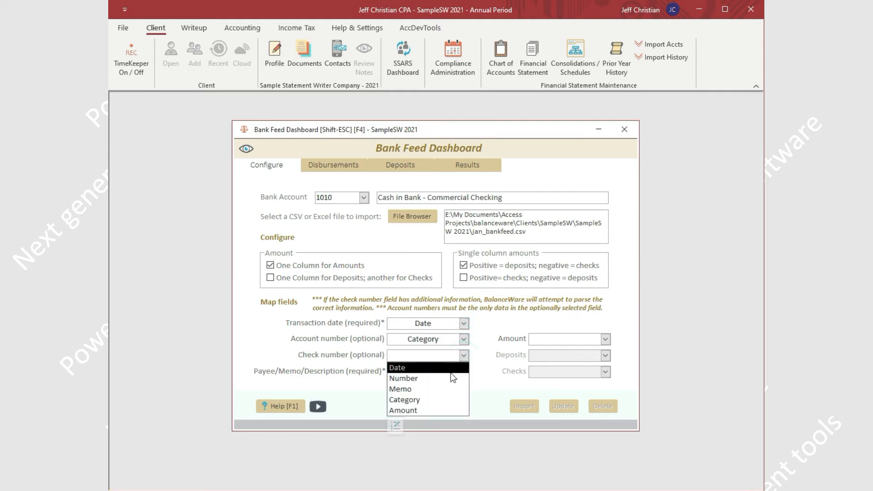
left_click(453, 379)
left_click(464, 372)
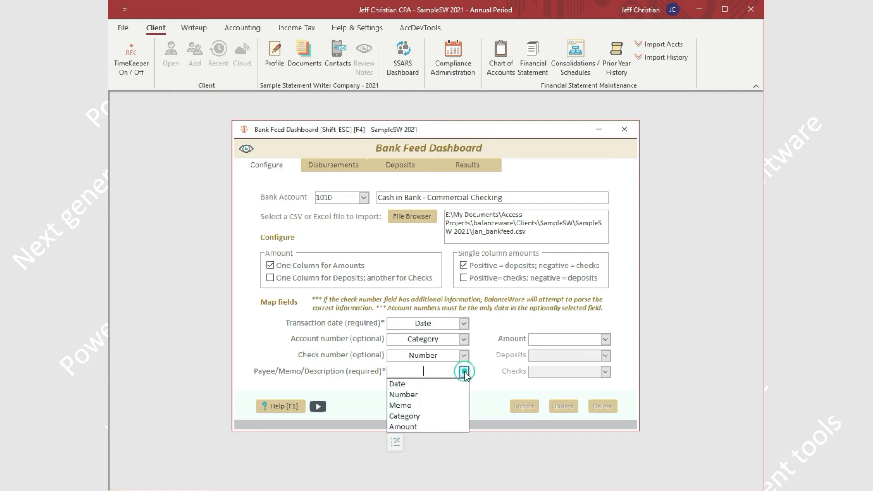
left_click(452, 405)
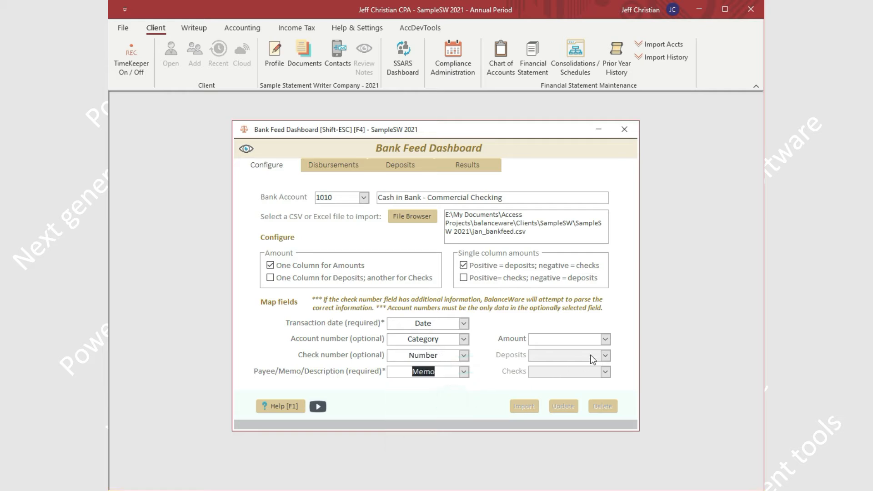
left_click(606, 339)
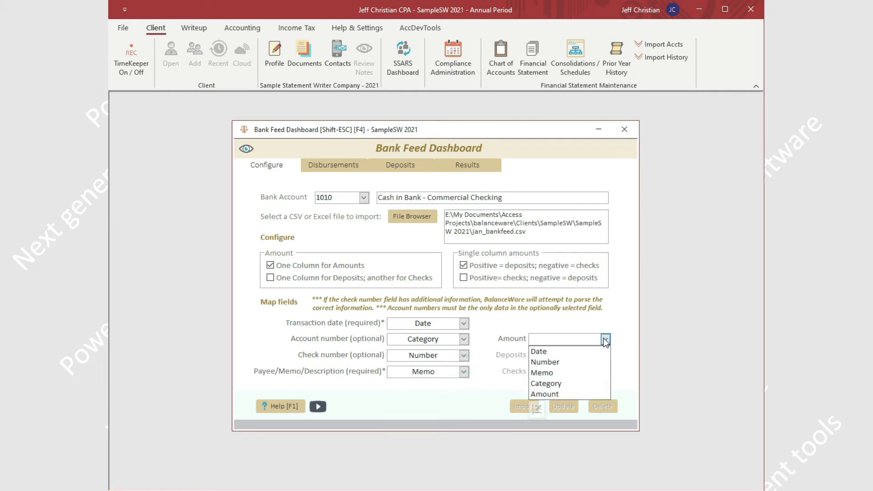
left_click(571, 396)
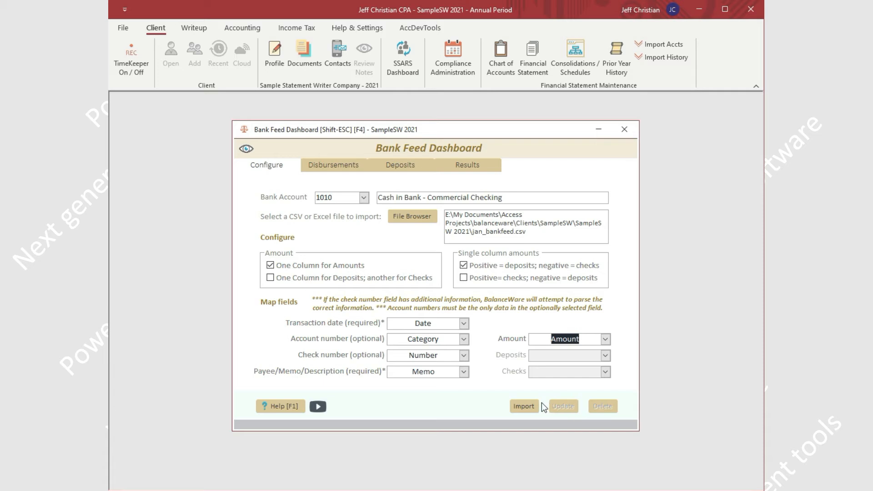
left_click(523, 408)
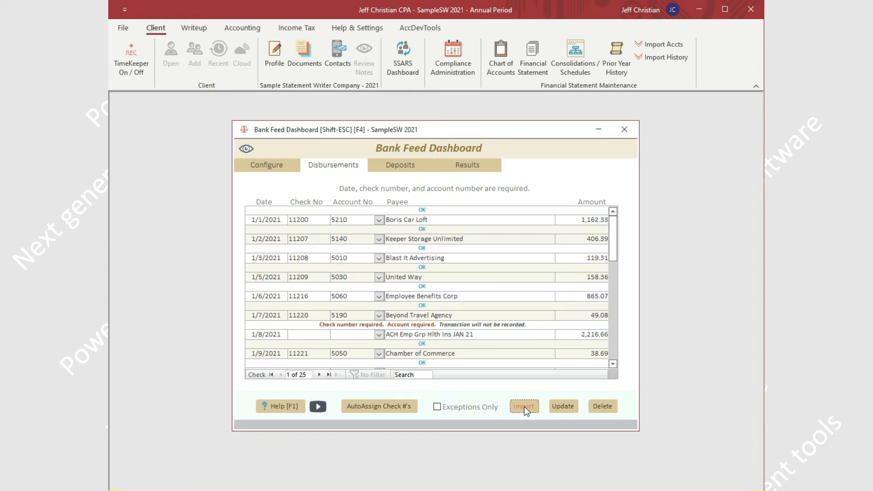
Filter the disbursements to exceptions only, and assign account 5060 to both ACH payments and 5080 to the Service Fee.
left_click(437, 406)
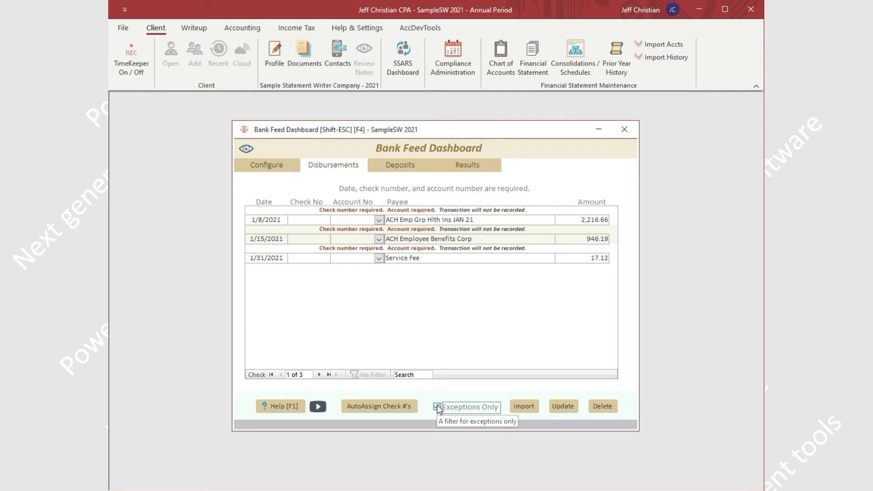
left_click(379, 220)
type("506")
key("Return")
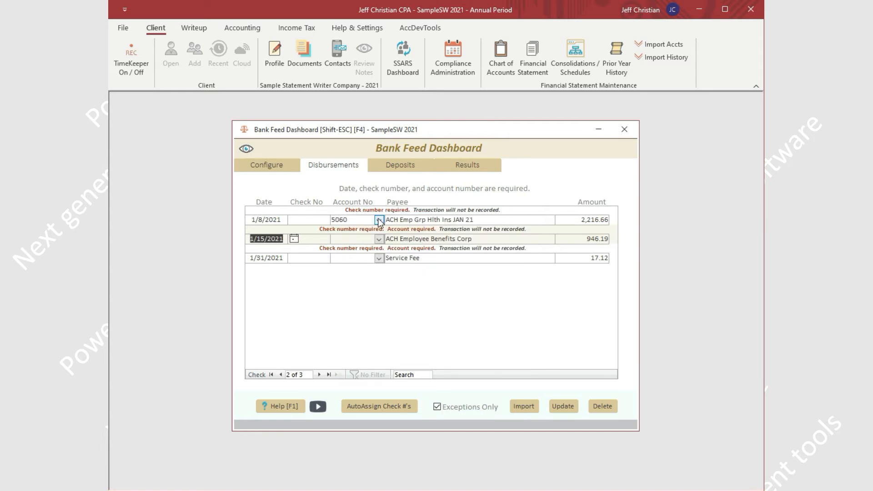
type("506")
key("Return")
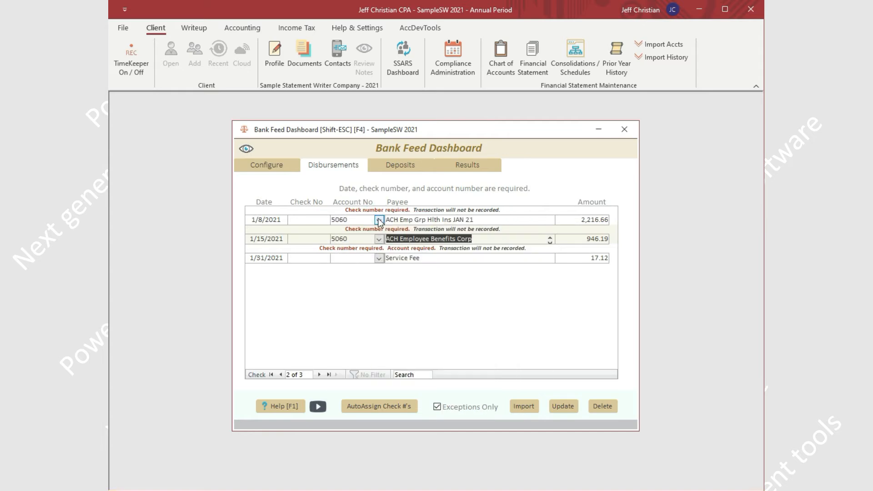
type("5080")
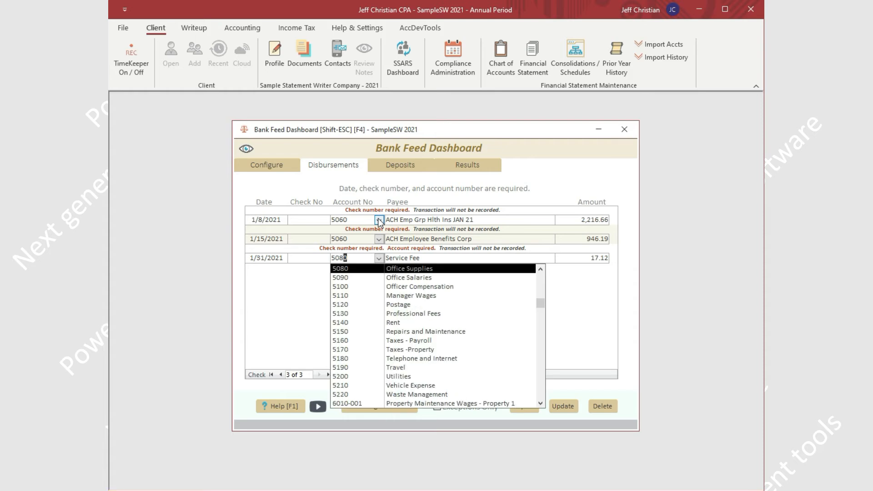
key("Return")
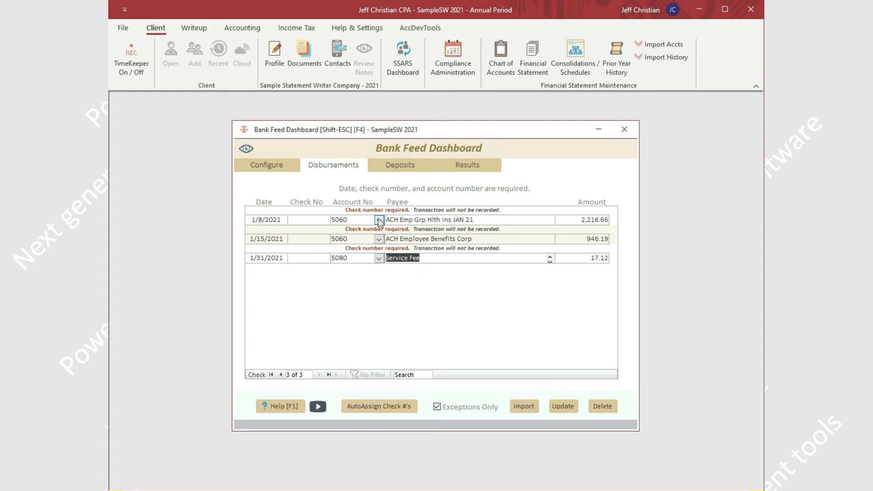
key("Return")
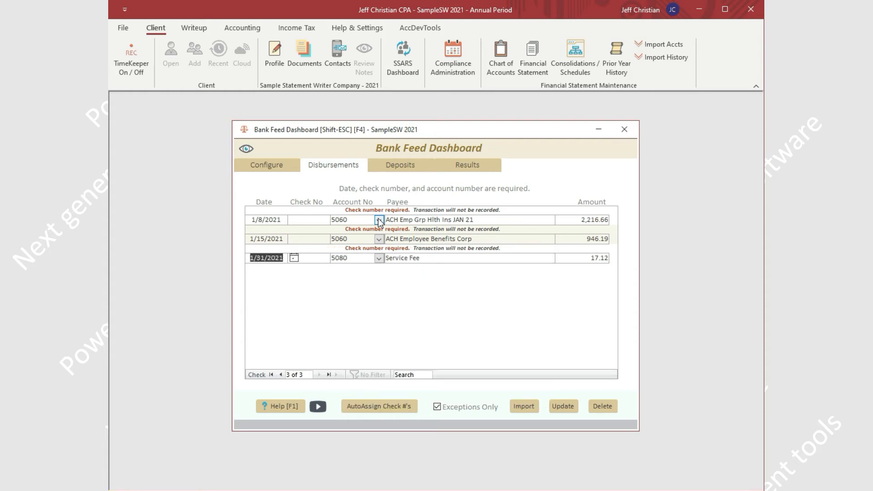
Auto-assign the missing check numbers and remove the exceptions-only filter from the disbursements.
left_click(378, 404)
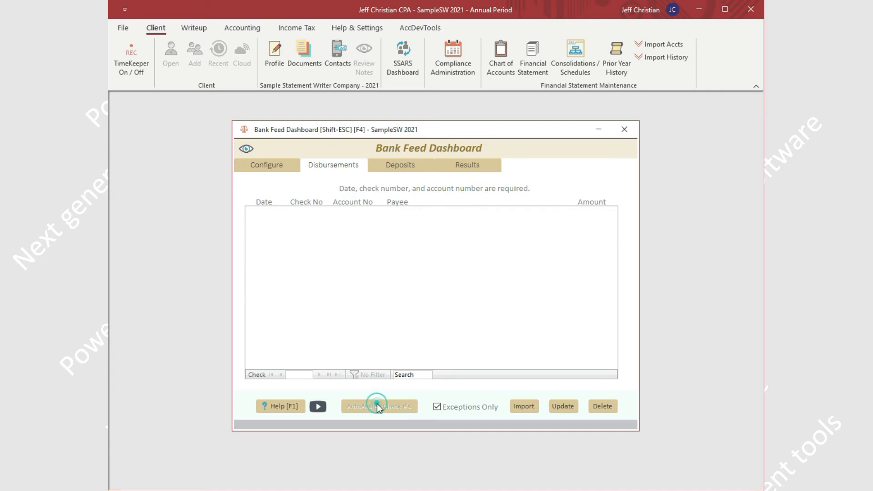
left_click(437, 407)
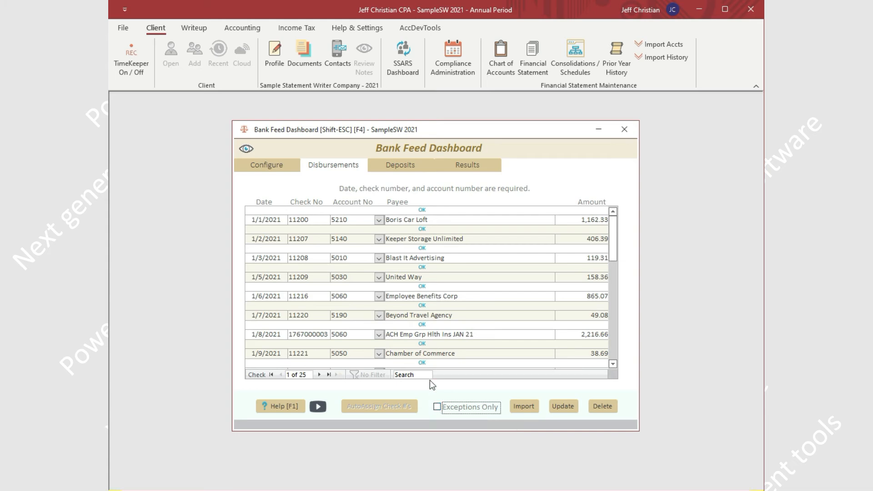
Set 4010-001 as the default deposit account and apply it to the 1/4, 1/11, 1/18 and 1/25/2021 deposits.
left_click(401, 167)
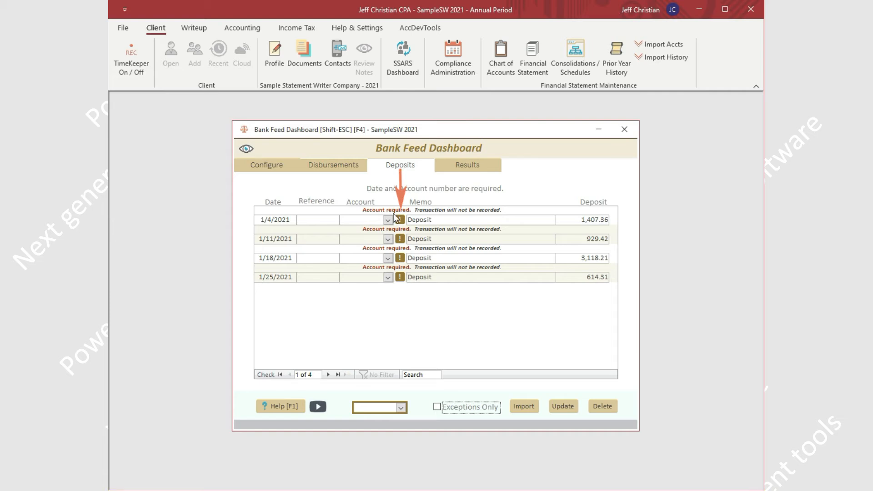
left_click(401, 408)
type("4010-001")
key("Tab")
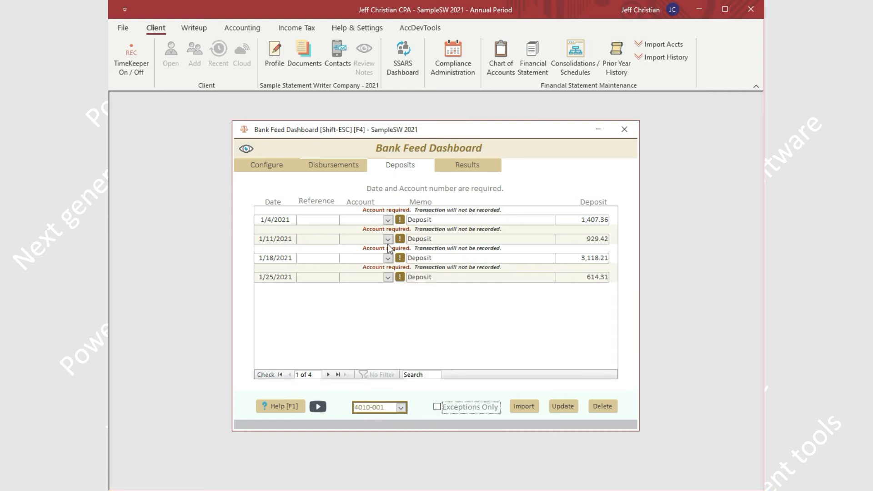
left_click(400, 219)
left_click(400, 239)
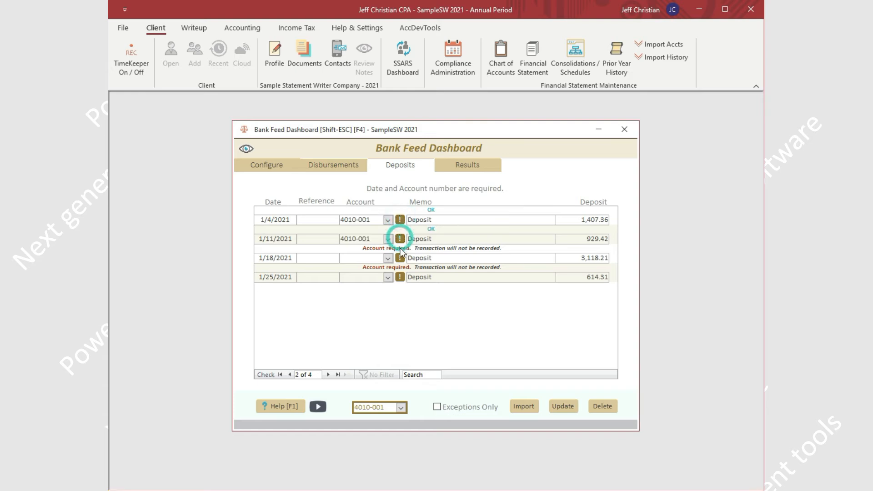
left_click(400, 258)
left_click(400, 278)
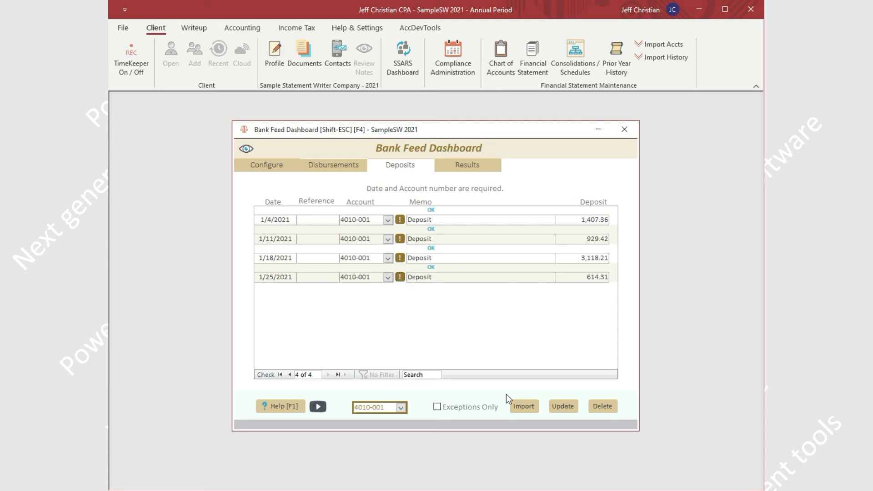
Record the imported transactions to the journals, and review the resulting 1/31/2021 cash disbursements journal before closing it.
left_click(564, 407)
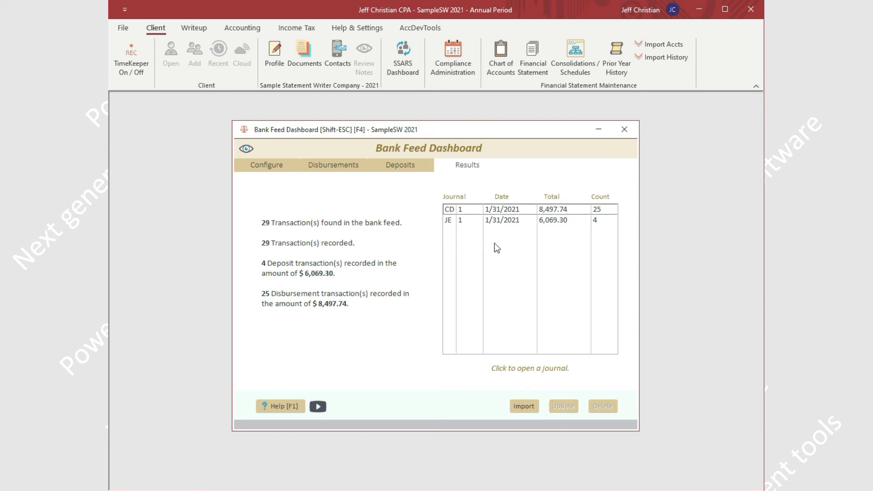
left_click(498, 211)
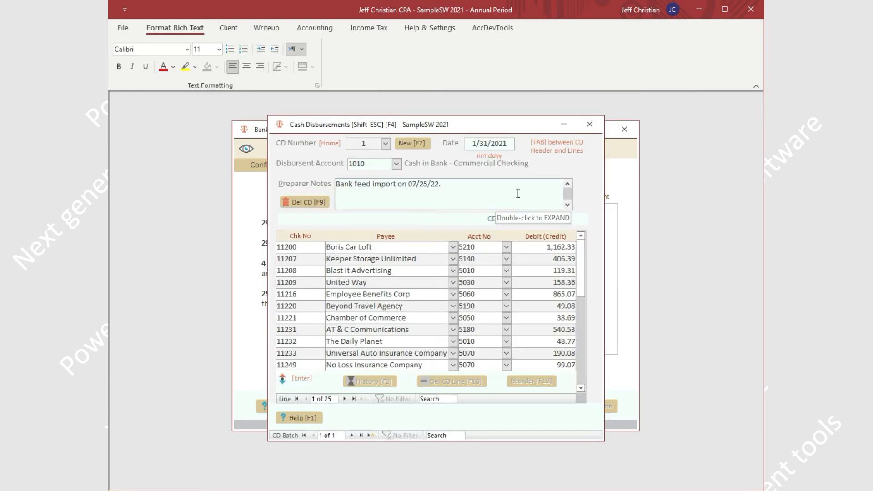
left_click(590, 124)
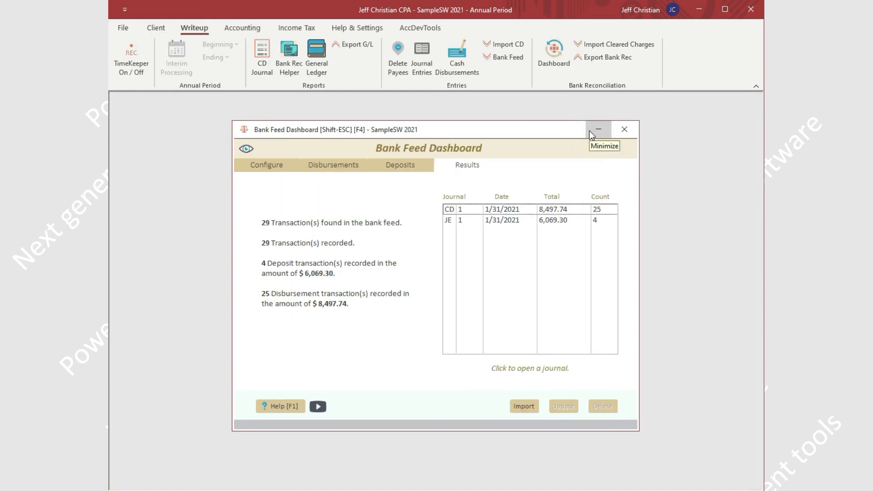
Select feb_bankfeed.csv as the bank feed file for account 1010 and import its transactions.
left_click(255, 167)
left_click(403, 216)
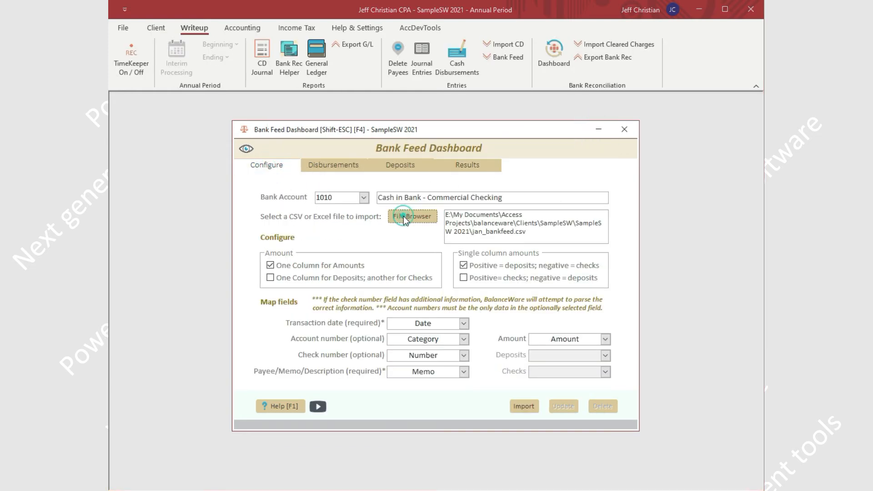
double_click(293, 108)
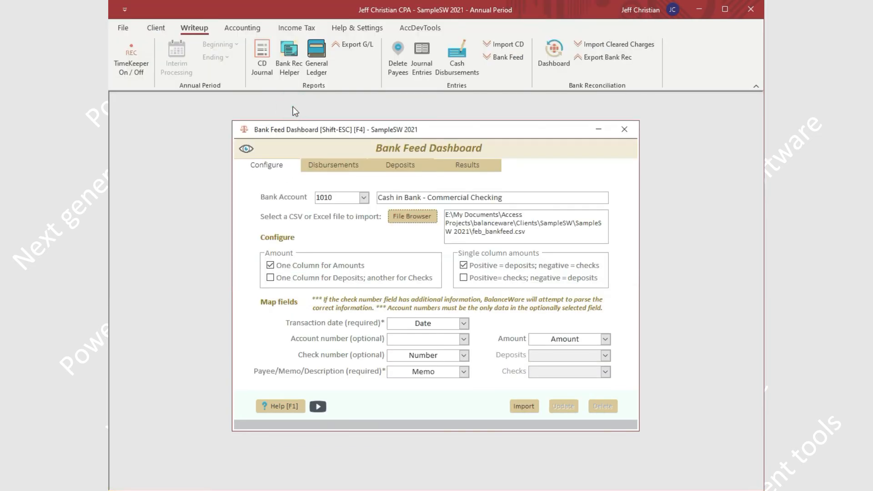
left_click(527, 404)
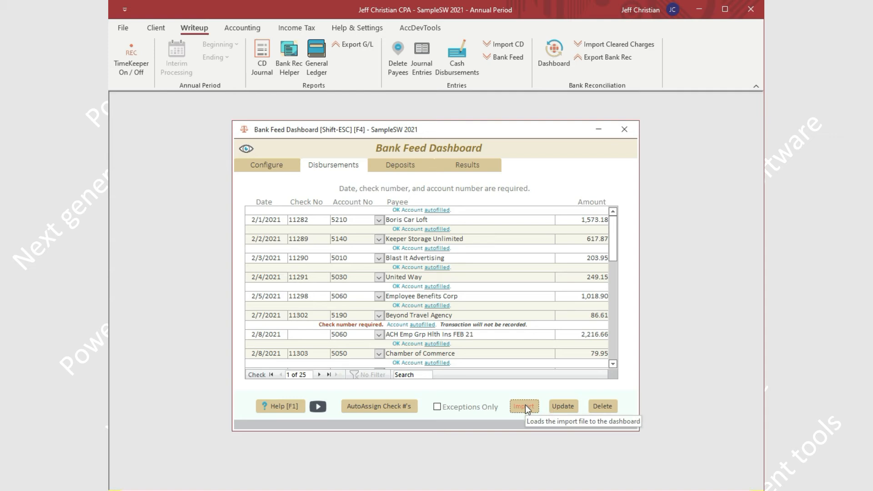
Filter the February disbursements to exceptions only, auto-assign their missing check numbers, and remove the filter.
left_click(437, 408)
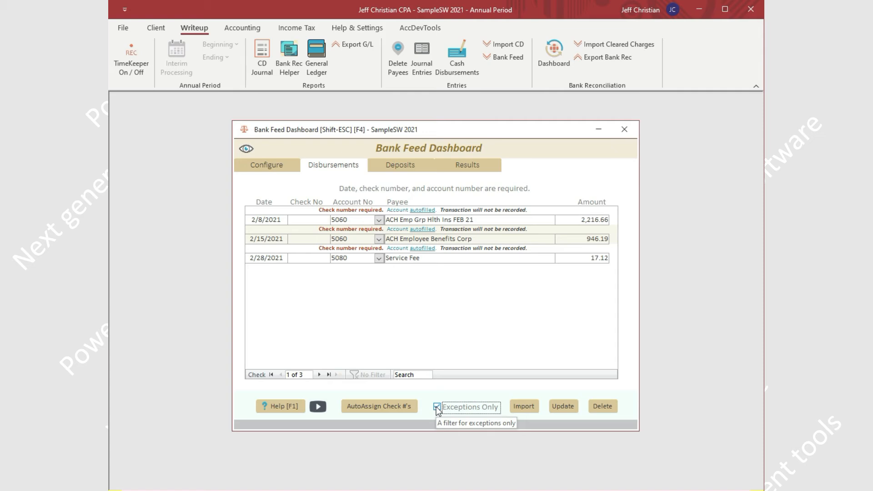
left_click(365, 408)
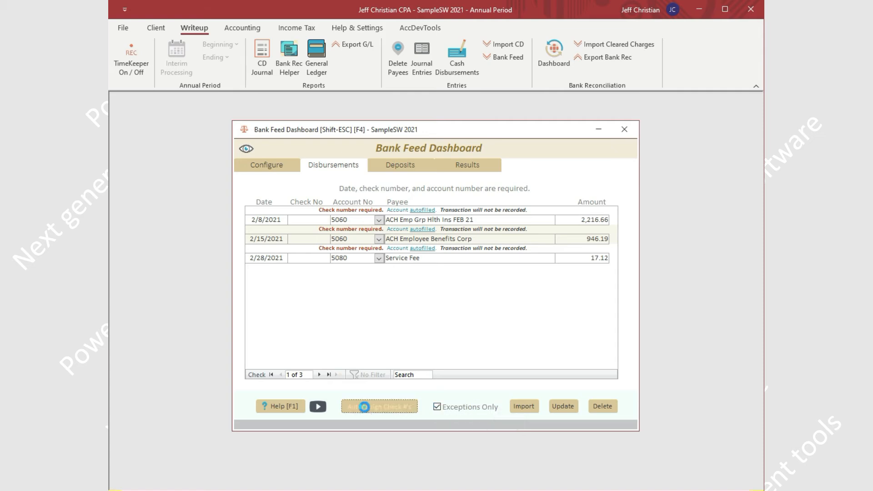
left_click(438, 408)
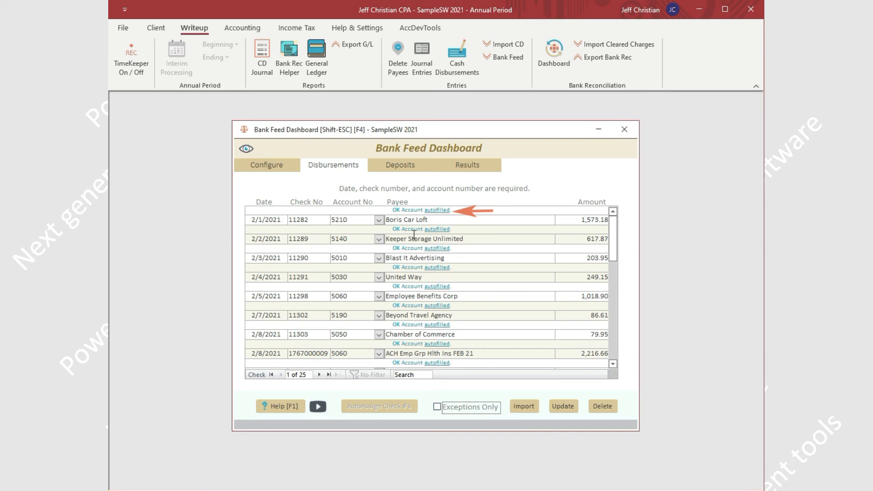
Apply default account 4010-001 to the five February 2021 deposits and record the February transactions to the journals.
left_click(411, 165)
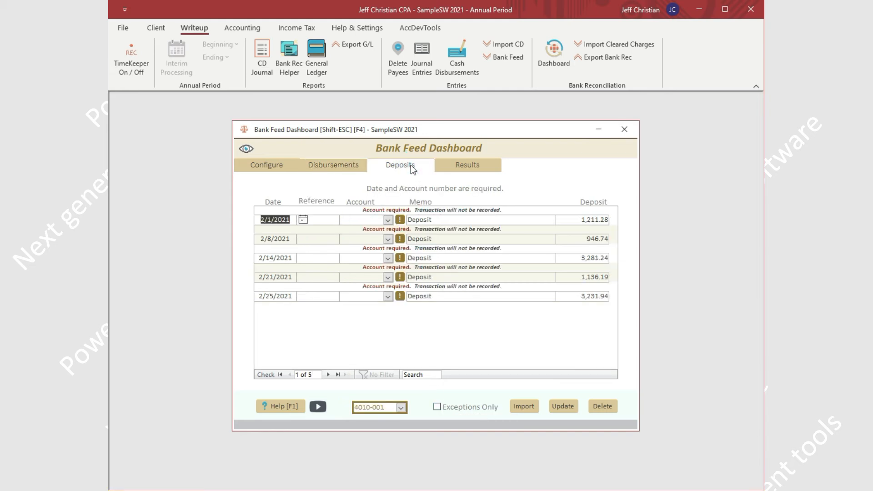
left_click(400, 219)
left_click(400, 238)
left_click(400, 258)
left_click(400, 277)
left_click(400, 296)
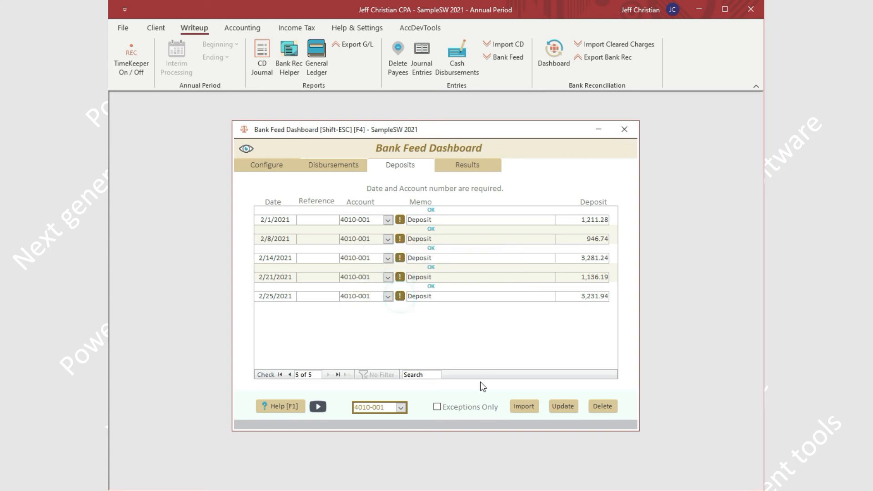
left_click(563, 407)
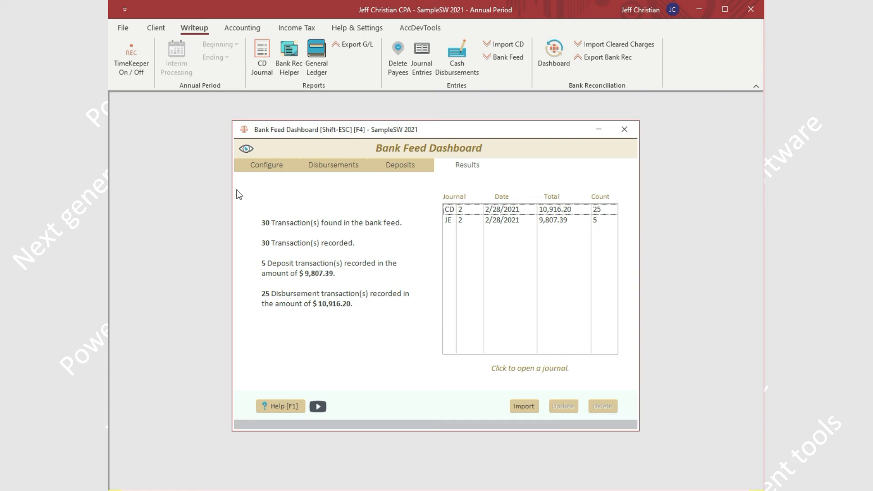
Select the bank feed file covering March through May 2021 and import its transactions.
left_click(260, 166)
left_click(406, 216)
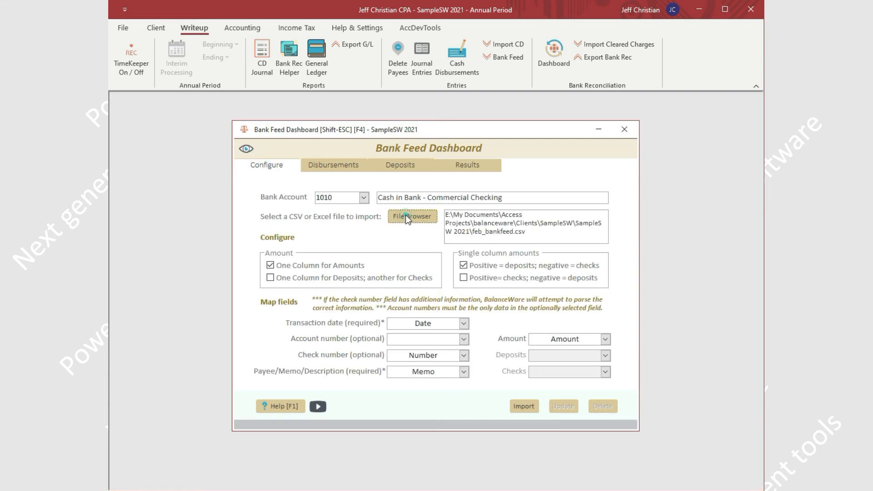
double_click(312, 129)
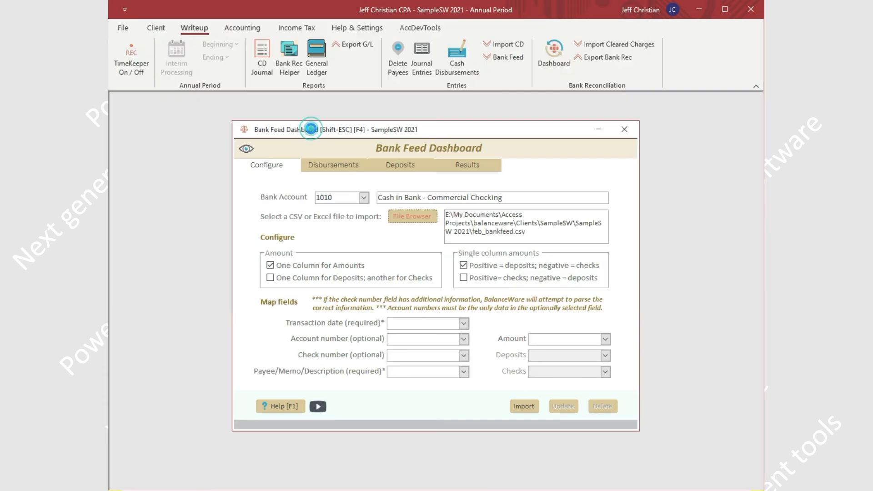
left_click(523, 407)
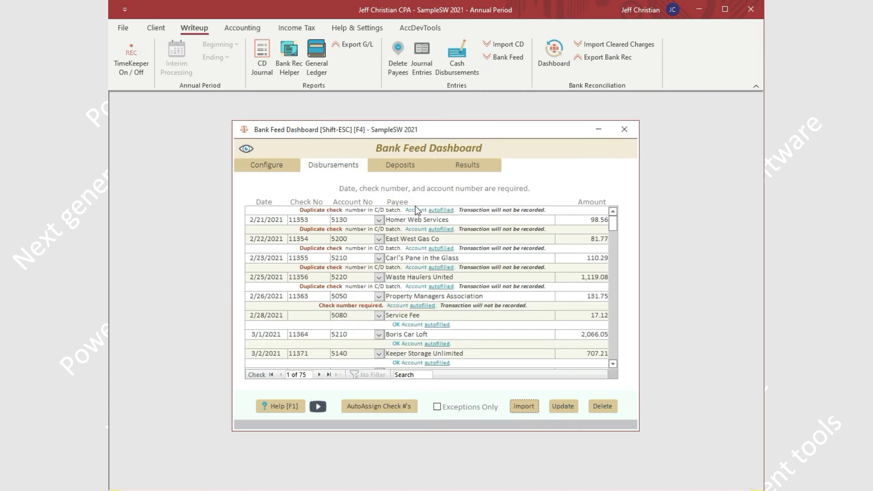
Delete the already recorded 2/25/2021 deposit and the 2/28/2021 Service Fee disbursement from the imported transactions.
left_click(408, 166)
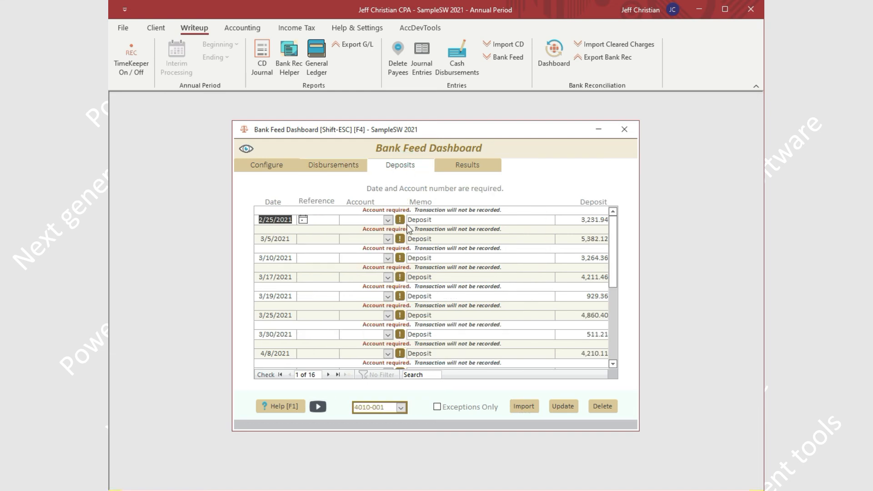
left_click(599, 405)
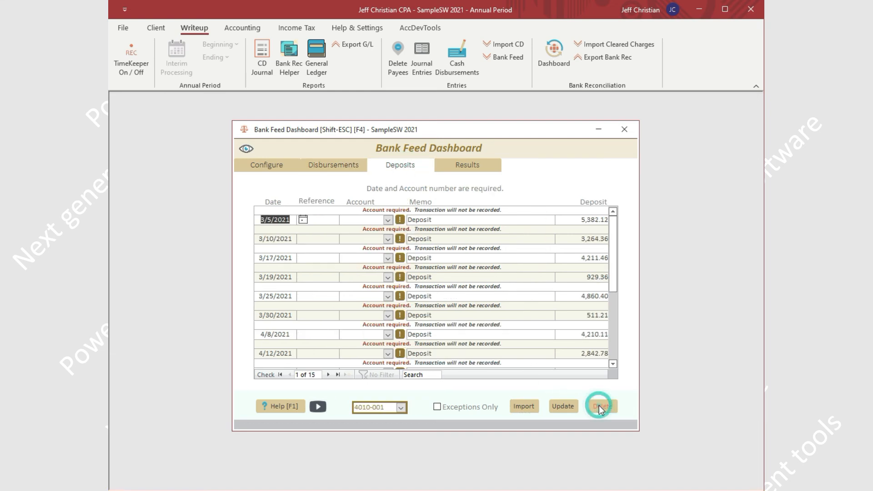
left_click(342, 167)
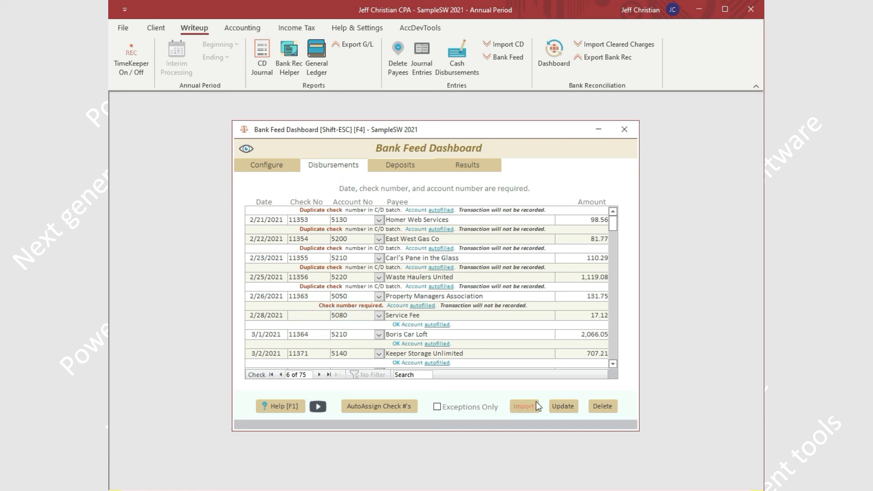
left_click(601, 408)
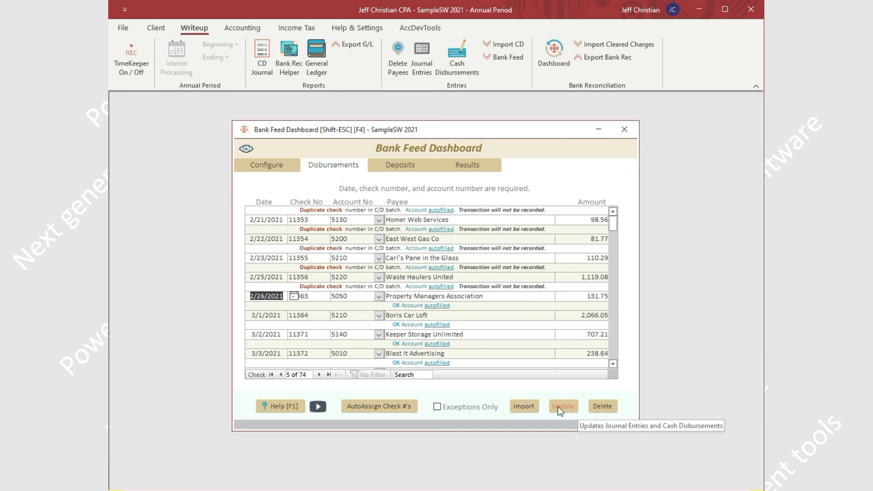
Filter the March through May import to exceptions only and auto-assign the missing check numbers.
left_click(437, 407)
left_click(391, 407)
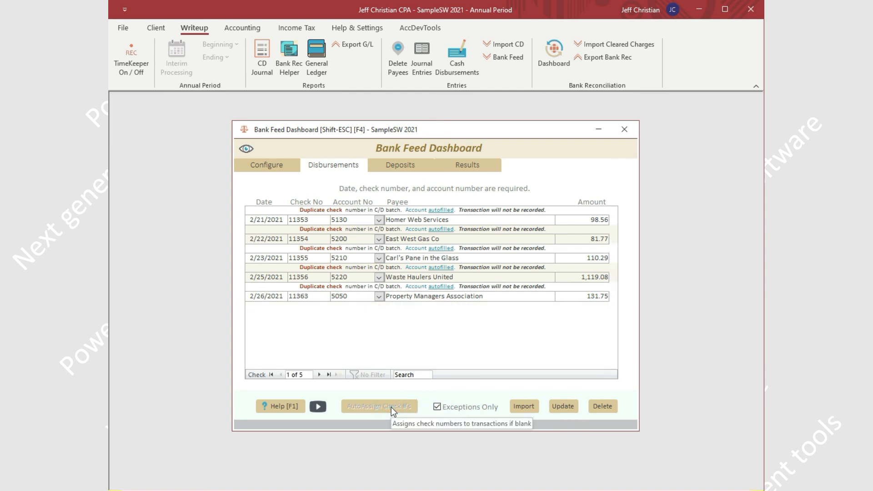
Apply account 4010-001 to the March through May 2021 deposits lacking an account, and record the imported transactions to the journals.
left_click(402, 165)
left_click(399, 220)
left_click(400, 238)
left_click(400, 258)
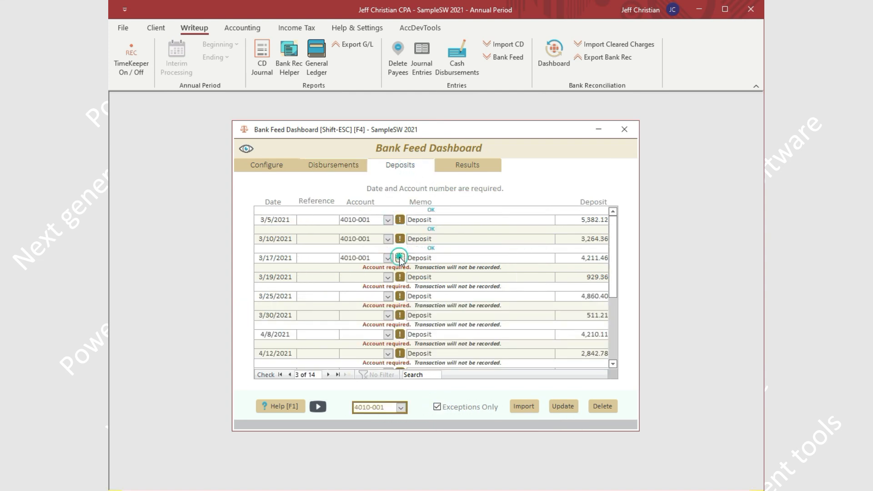
left_click(400, 277)
left_click(400, 296)
left_click(400, 315)
left_click(400, 335)
left_click(400, 354)
scroll(615, 281, "down", 3)
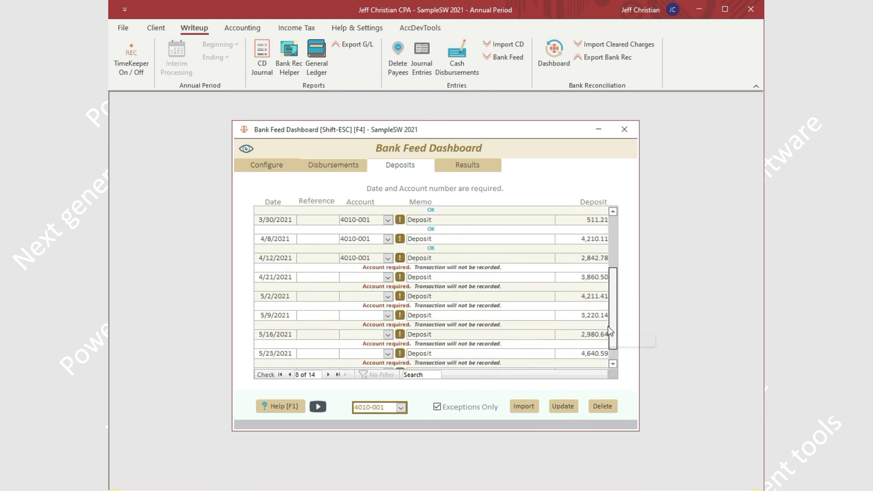
left_click(400, 257)
left_click(399, 277)
left_click(400, 297)
left_click(400, 315)
left_click(400, 334)
left_click(400, 354)
left_click(562, 406)
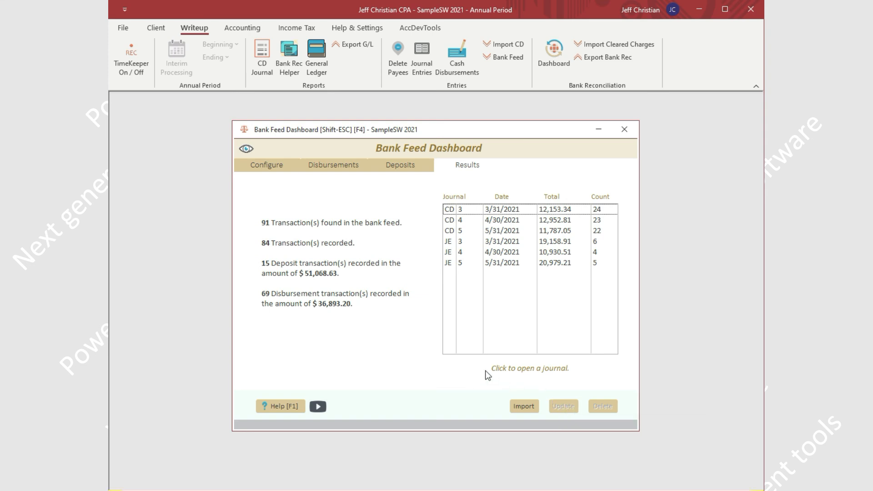
Open the general ledger and review the postings to cash account 1010, sales account 4010-001 and expense accounts 5010 to 5030.
left_click(317, 66)
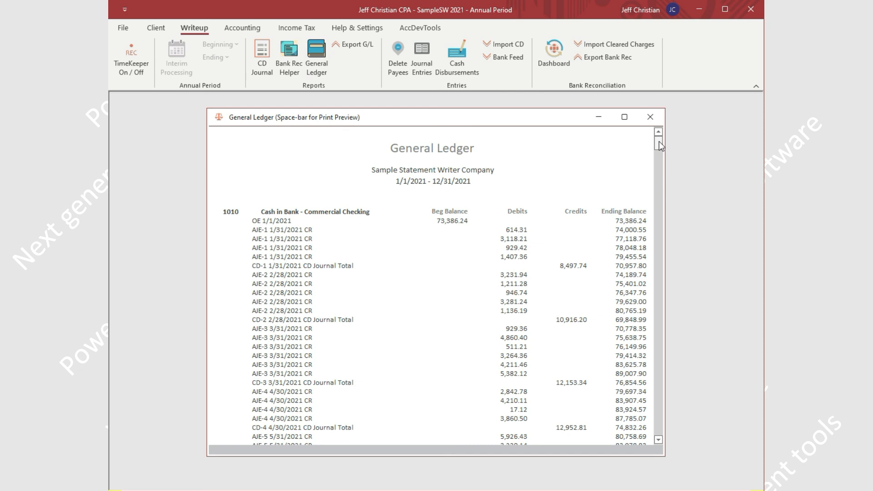
left_click_drag(659, 141, 665, 227)
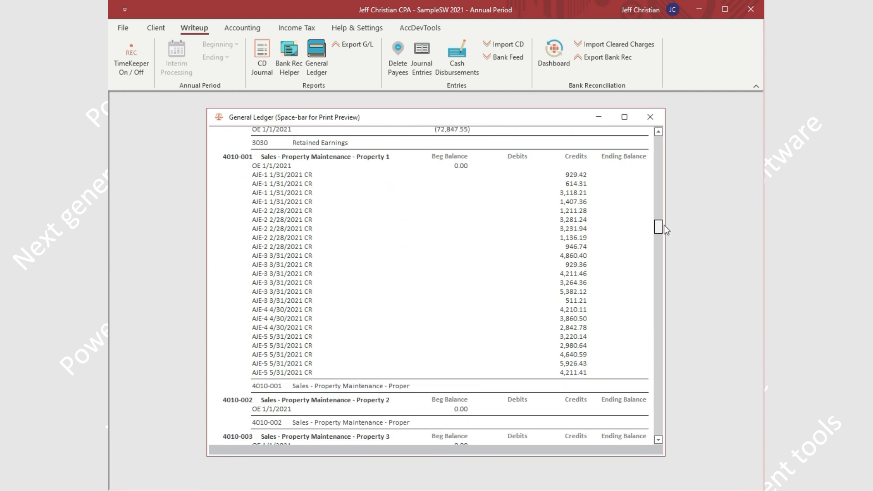
left_click_drag(665, 225, 667, 258)
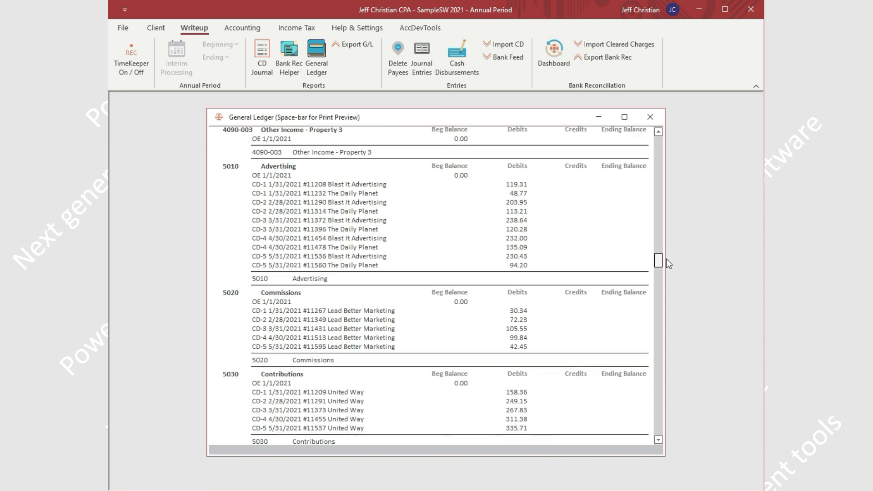